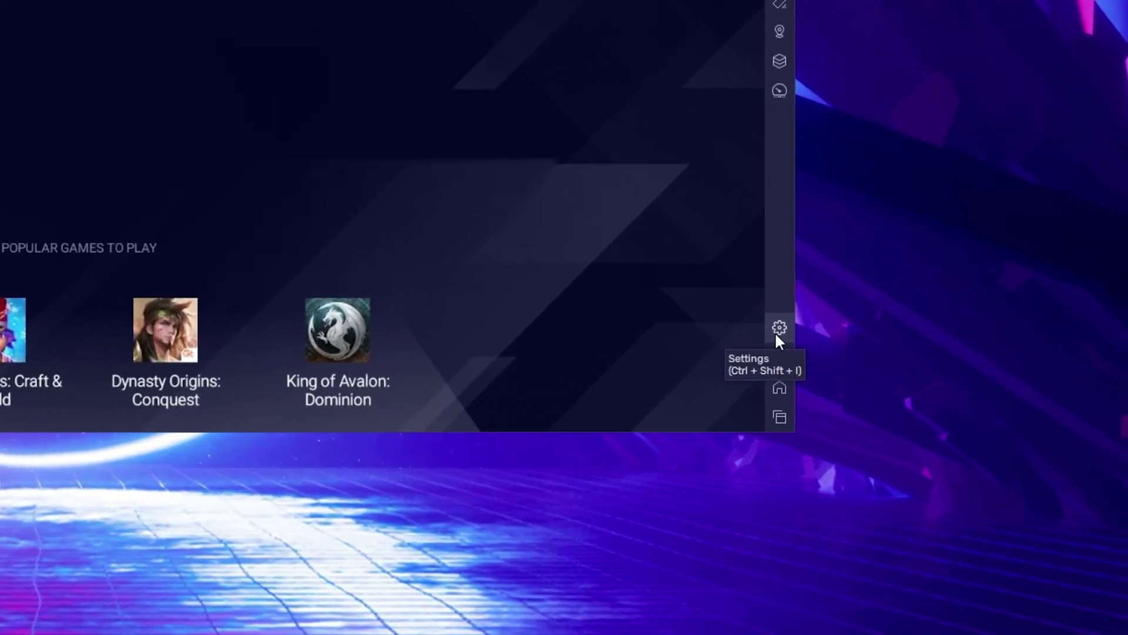
In Performance settings, keep the frame rate at 60 with in-game FPS display on.
click(775, 332)
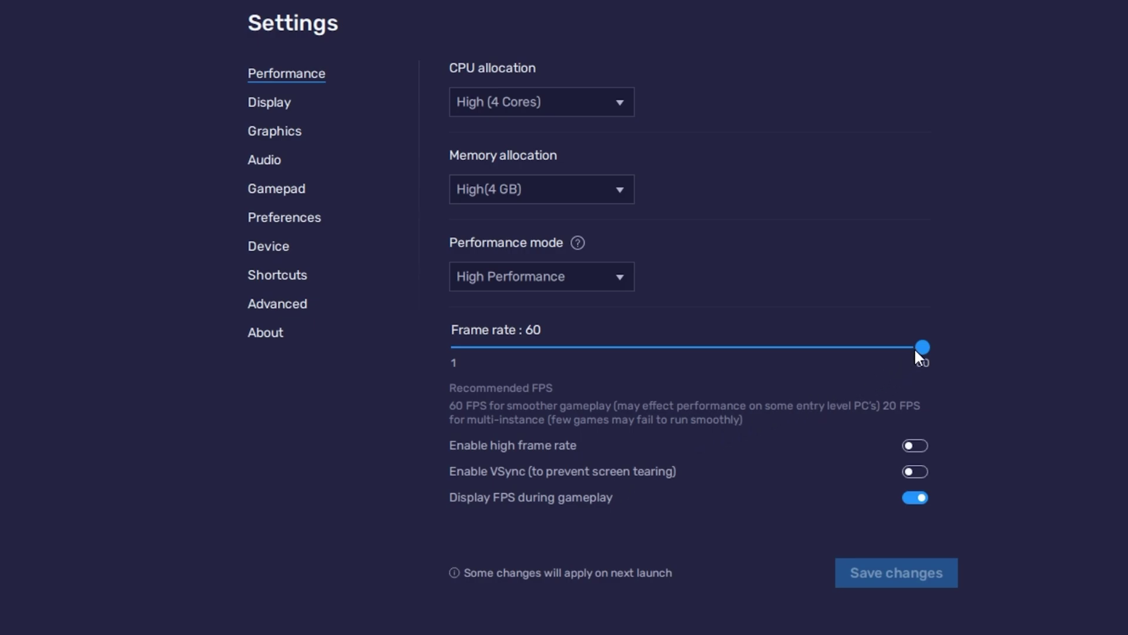
mouse_move(922, 348)
mouse_down()
mouse_move(633, 348)
mouse_move(922, 347)
mouse_up()
On the About tab, check for updates and confirm version 5.5.100.1040 is latest.
click(280, 337)
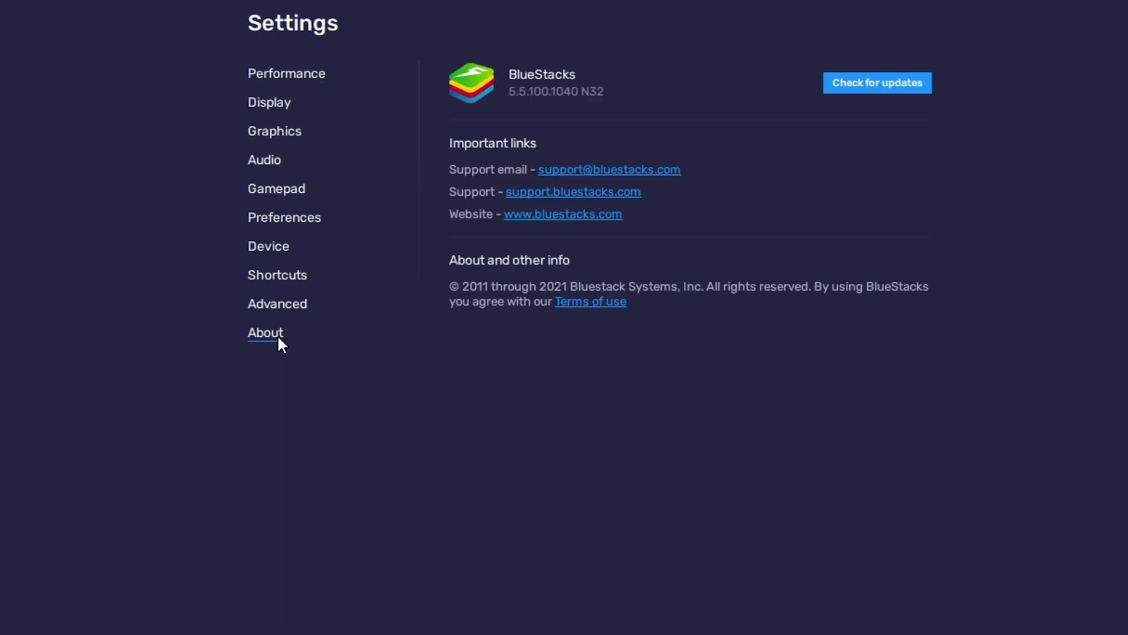
click(833, 81)
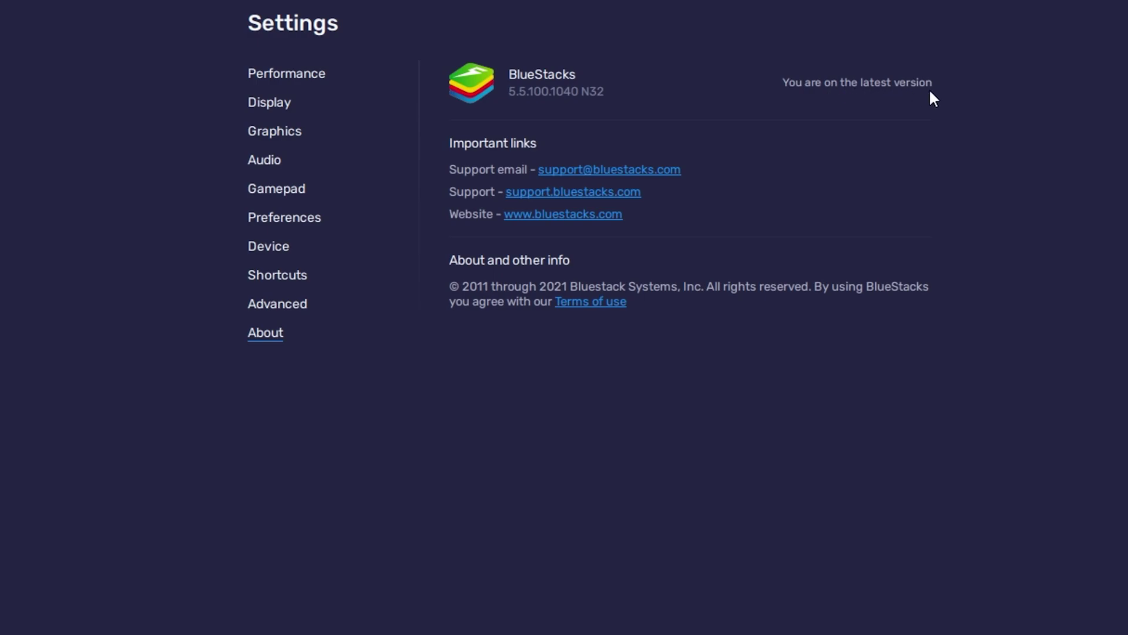
Close the Settings window to return to the BlueStacks home screen.
click(1098, 31)
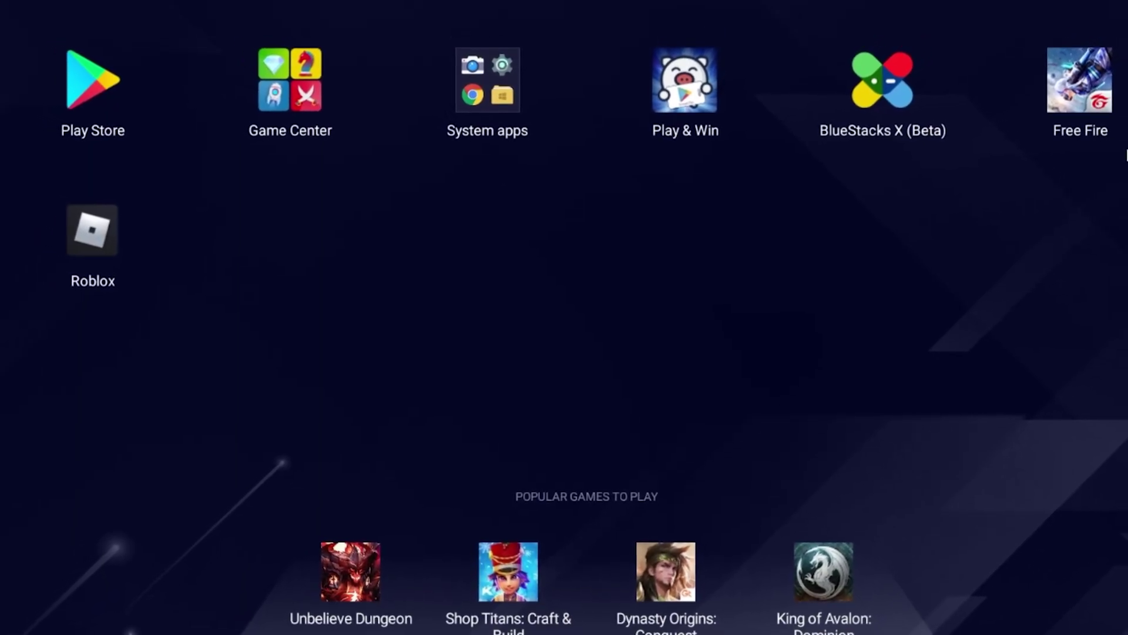